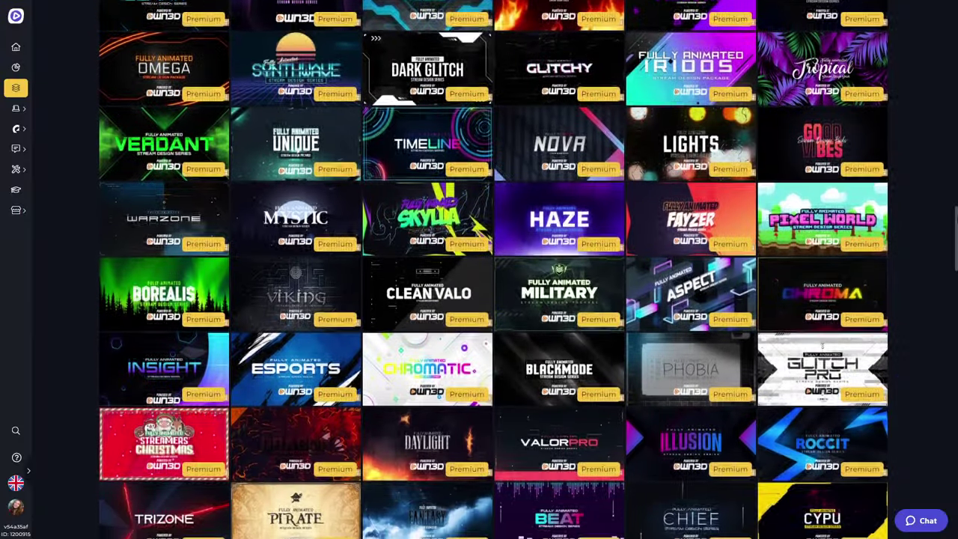
scroll(494, 270, "down", 3)
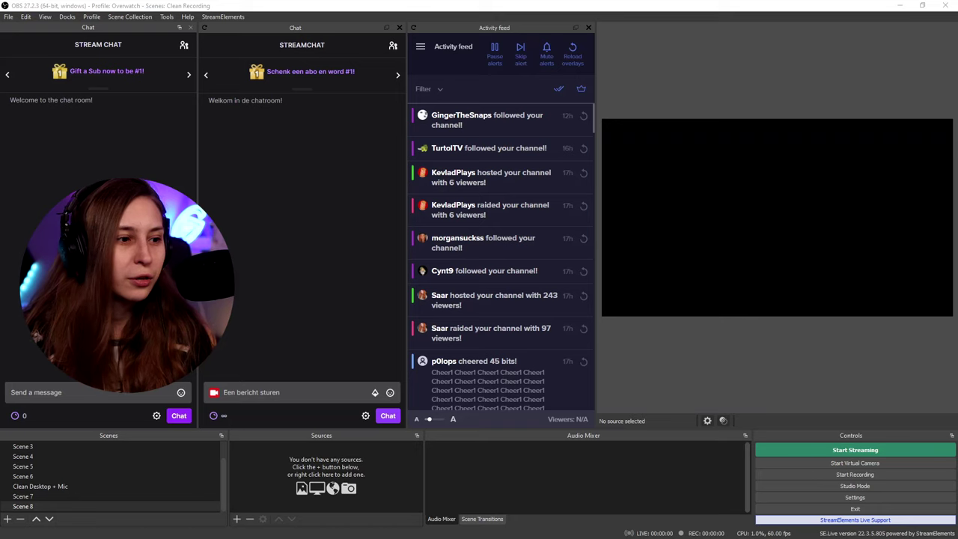
Create a new Browser source in the scene named Test
left_click(237, 519)
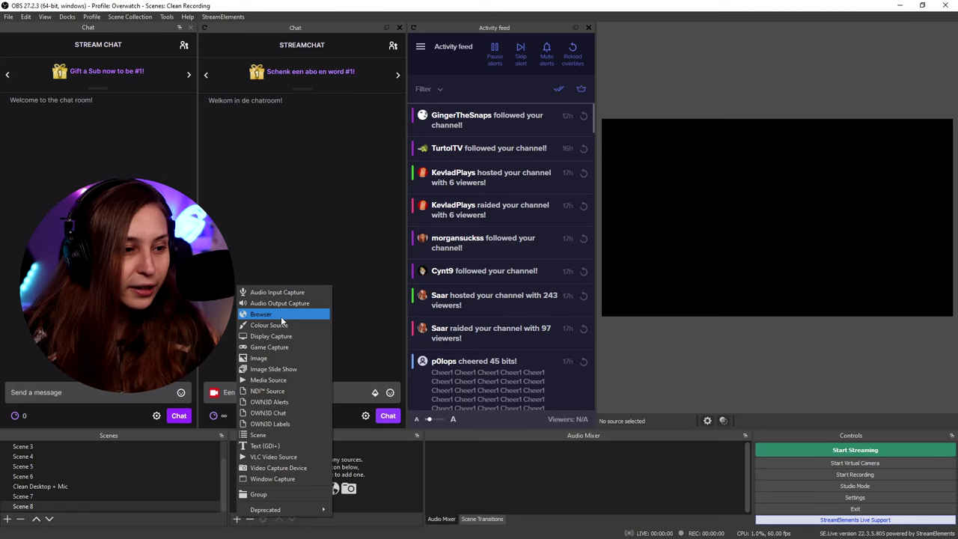
left_click(280, 315)
left_click_drag(433, 192, 478, 167)
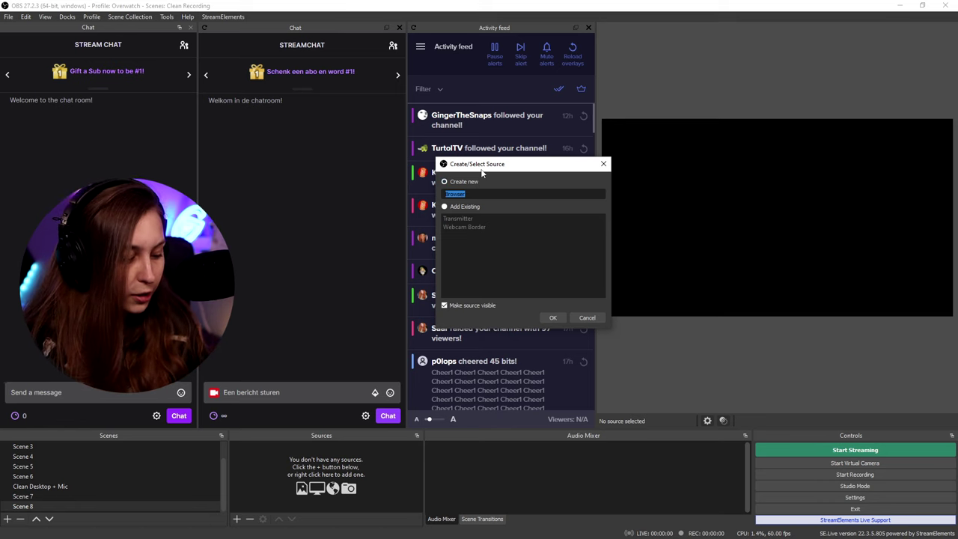
type("Test")
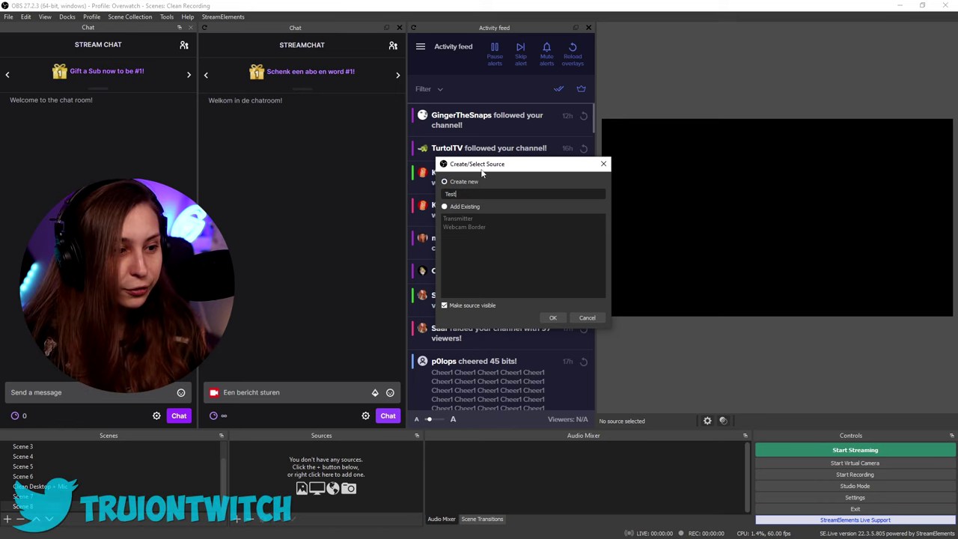
left_click(552, 318)
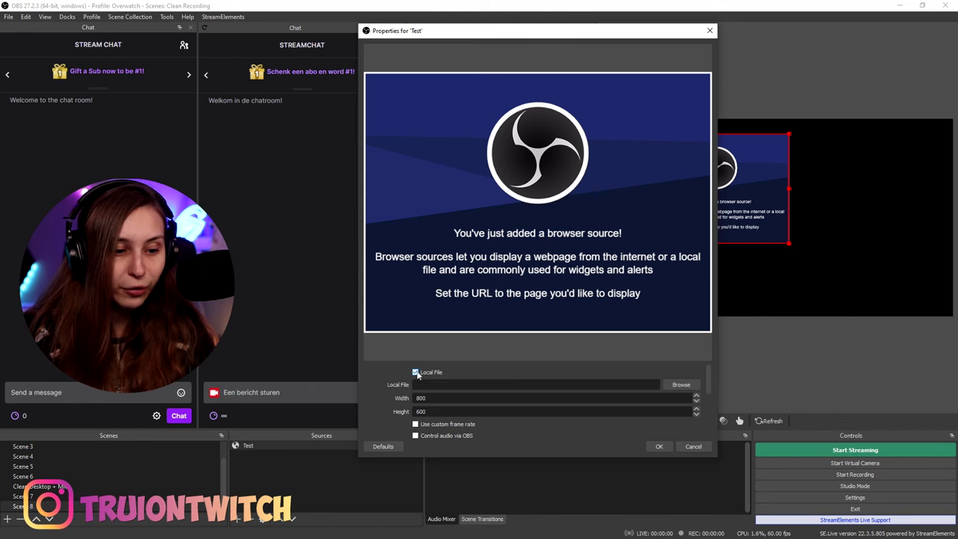
Point the Test browser source at the local file YouTube Image Rotation.png and confirm
left_click(668, 386)
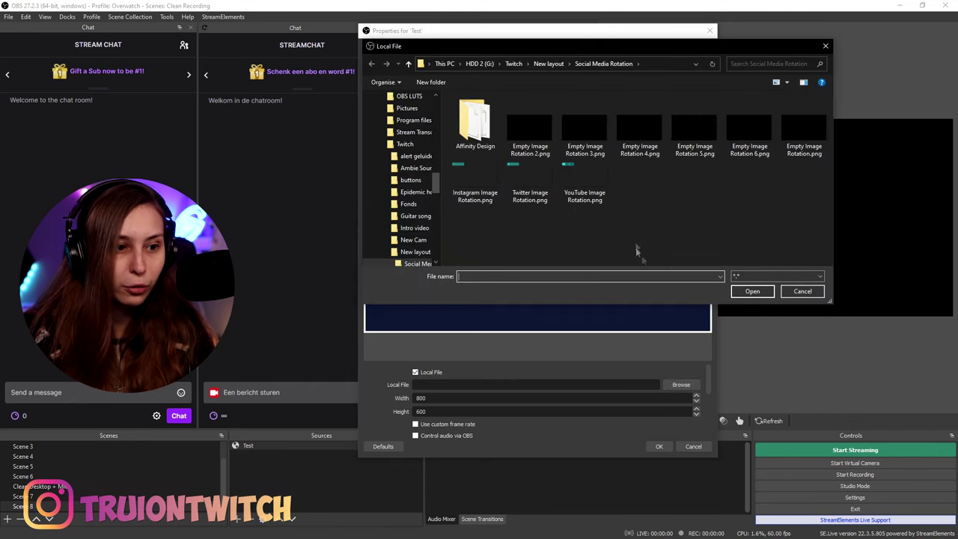
double_click(596, 175)
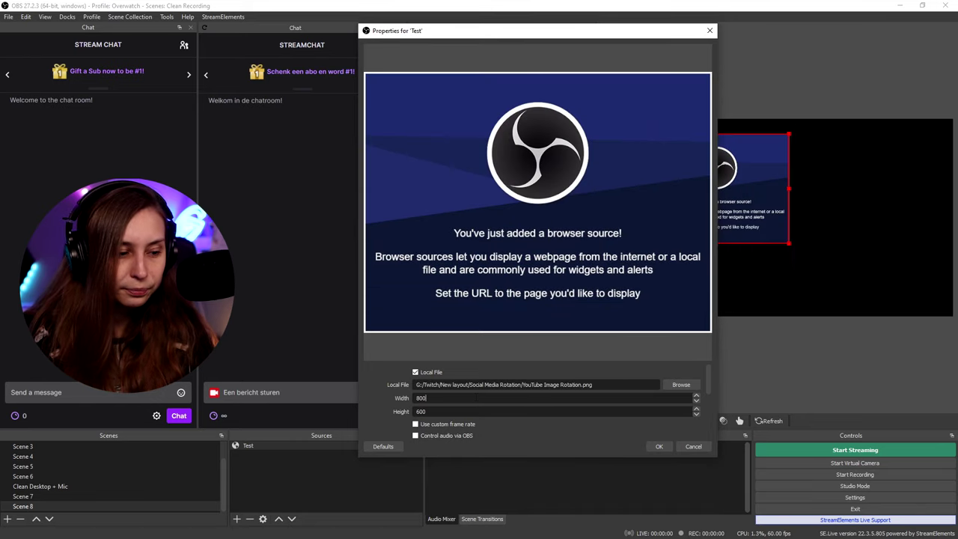
left_click(656, 447)
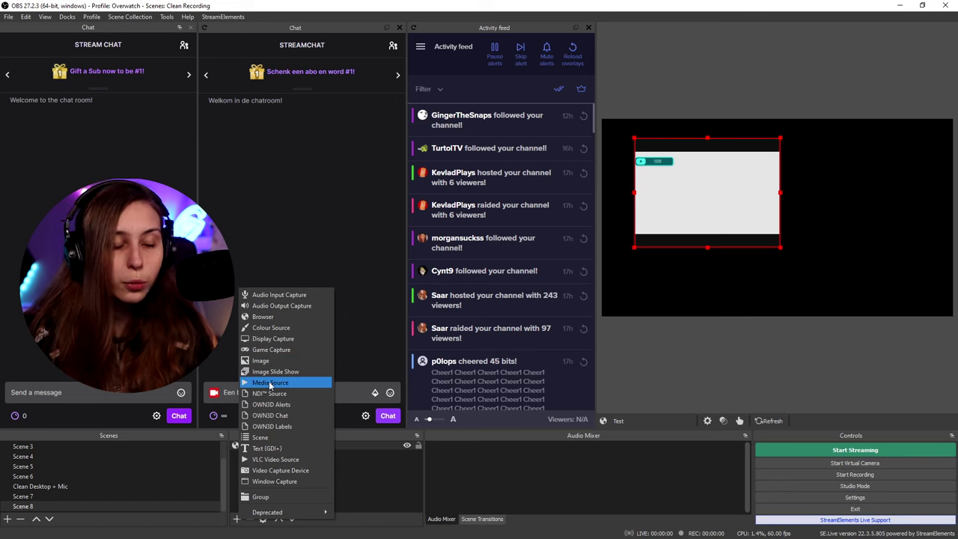
Nudge the Test source in the preview and open its properties
left_click(734, 217)
left_click_drag(734, 217, 701, 215)
right_click(363, 447)
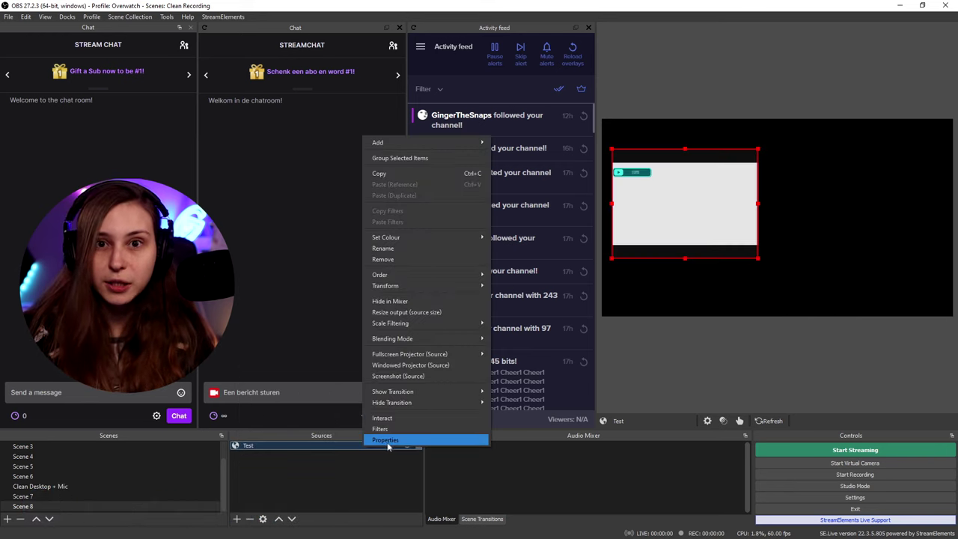
right_click(330, 448)
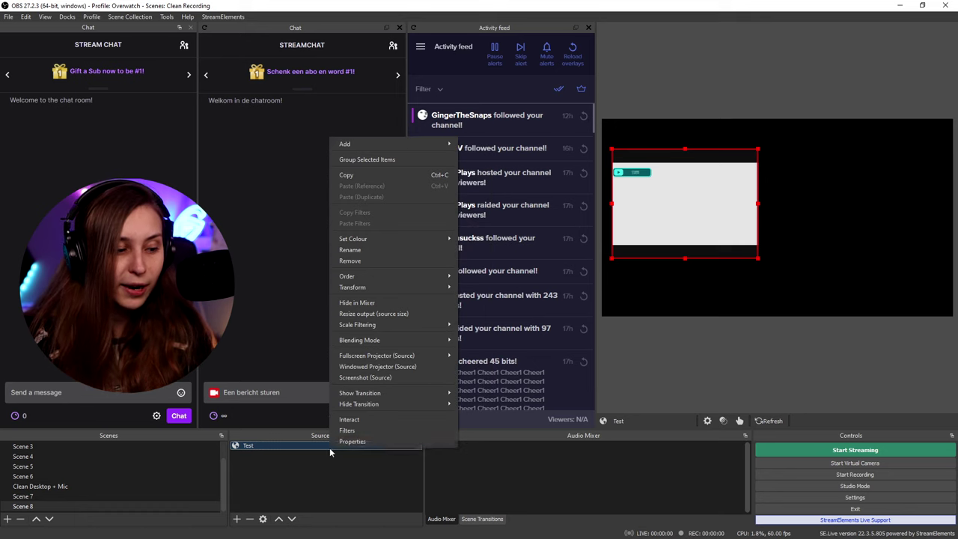
left_click(357, 442)
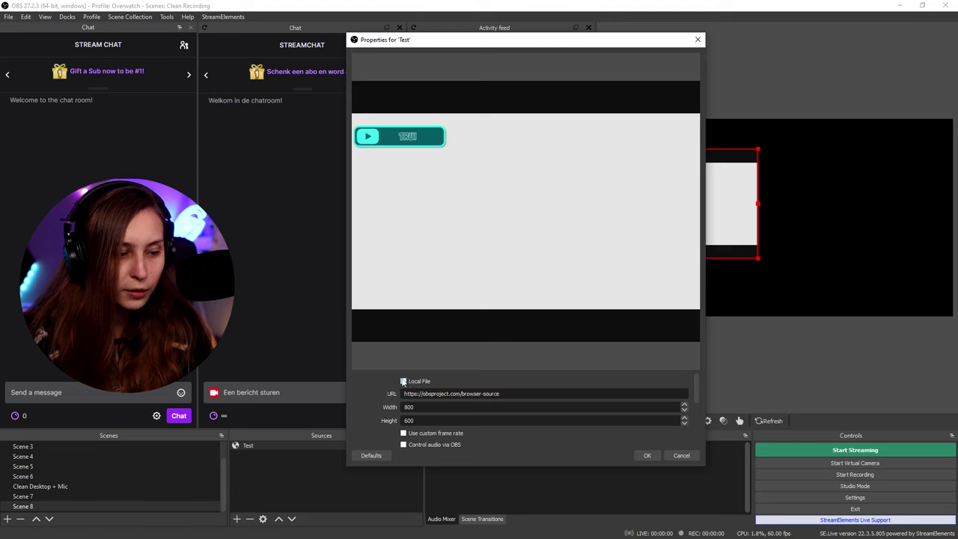
Replace the URL with the YouTube channel, set 1920×1080, and select the custom CSS
triple_click(449, 394)
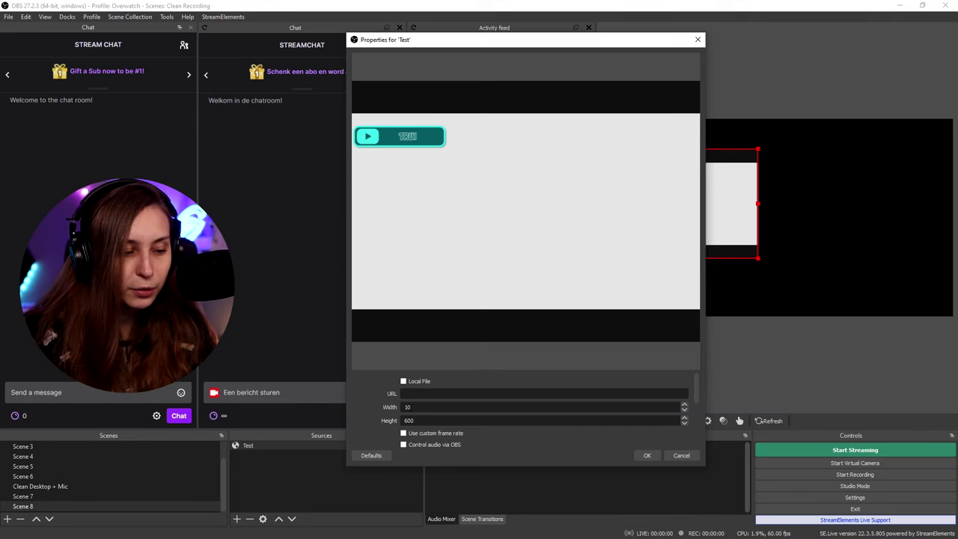
type("920")
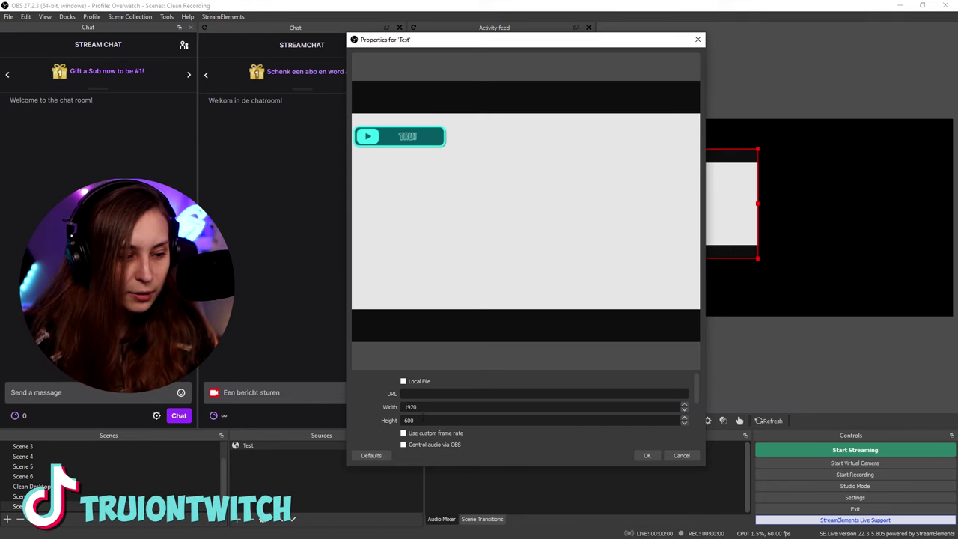
type("1080")
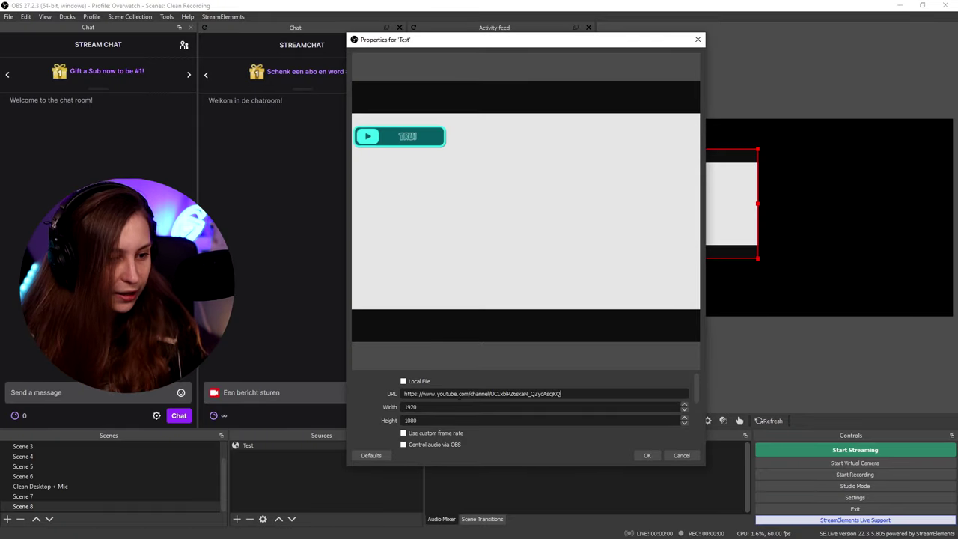
scroll(563, 398, "down", 2)
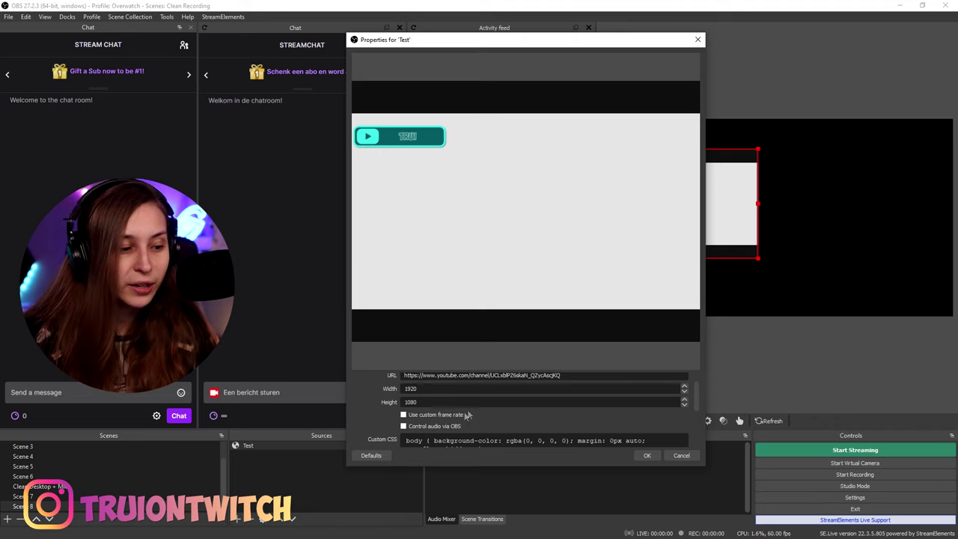
left_click(410, 442)
key("ctrl+a")
Delete the custom CSS, leave custom frame rate off, and close the Test properties
key("BackSpace")
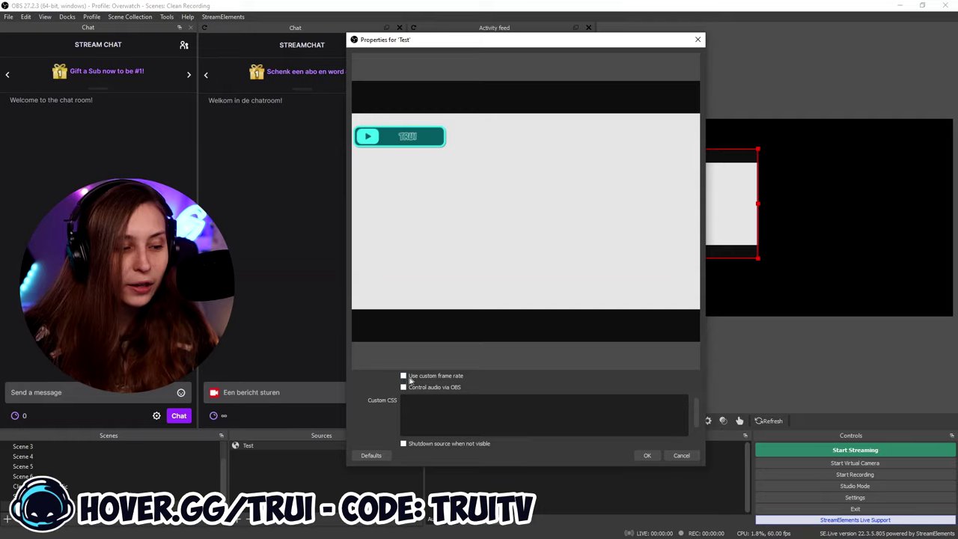
left_click(404, 376)
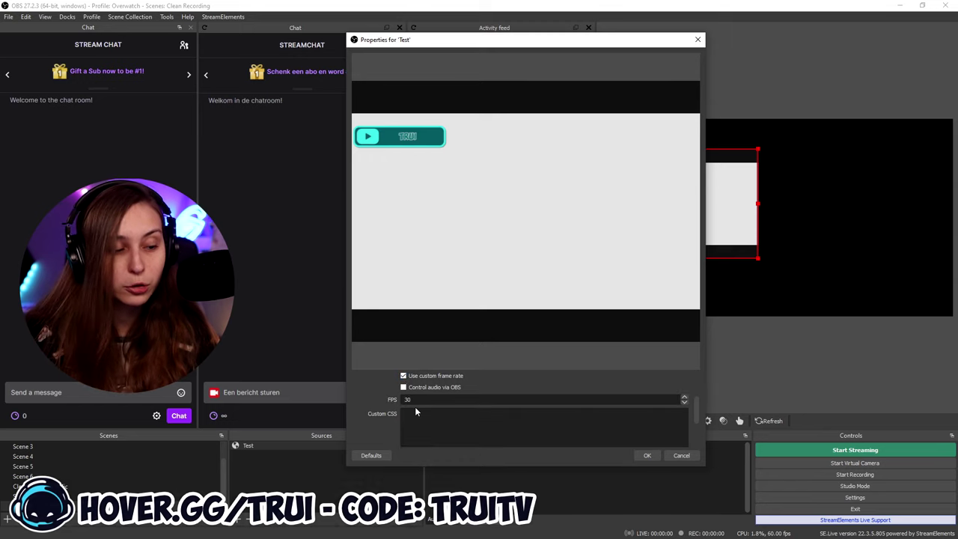
left_click(404, 377)
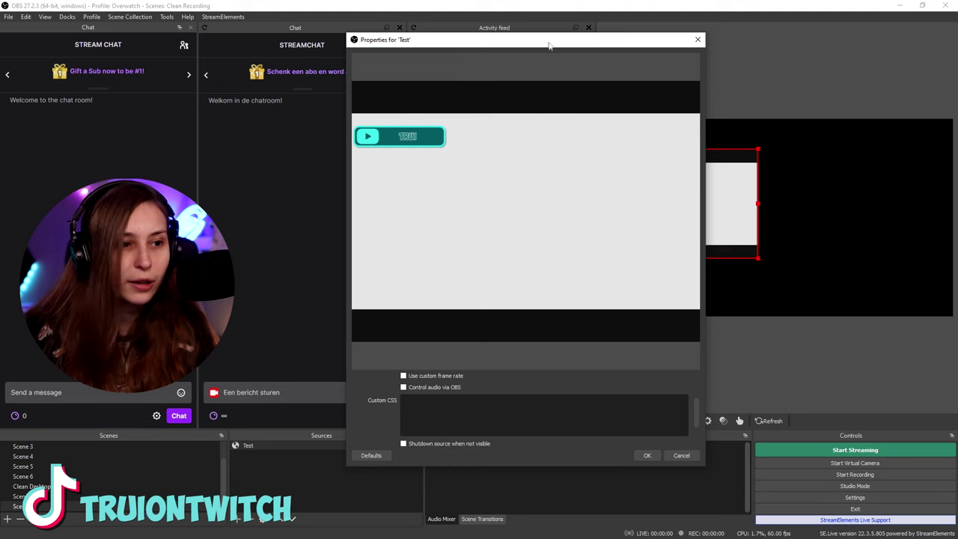
left_click_drag(549, 45, 562, 70)
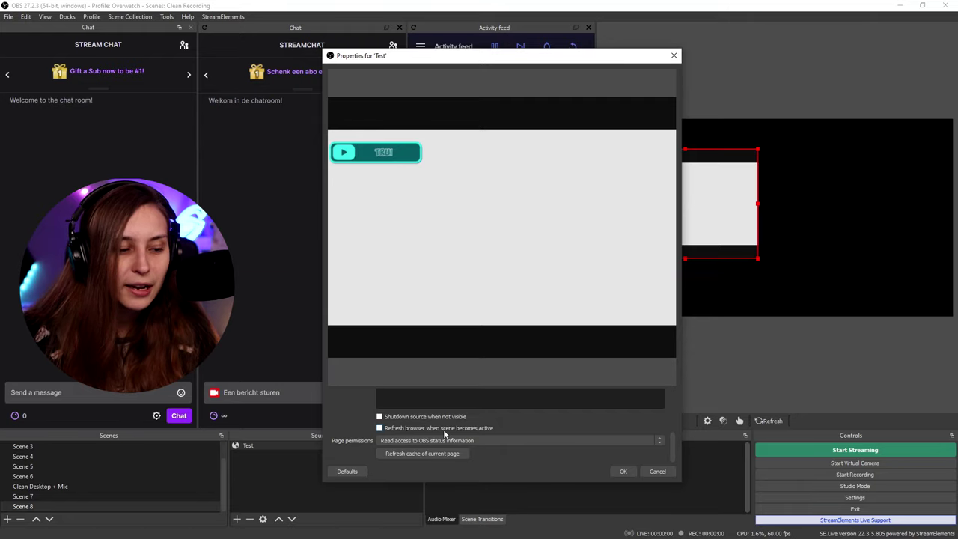
left_click(623, 471)
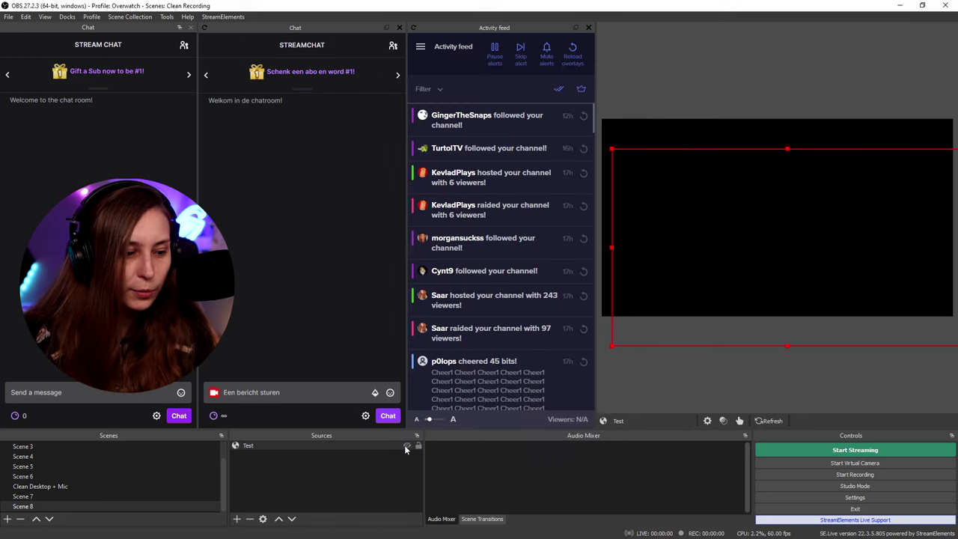
Make Test visible and set its page permissions to read access to OBS status information
left_click(406, 447)
right_click(395, 445)
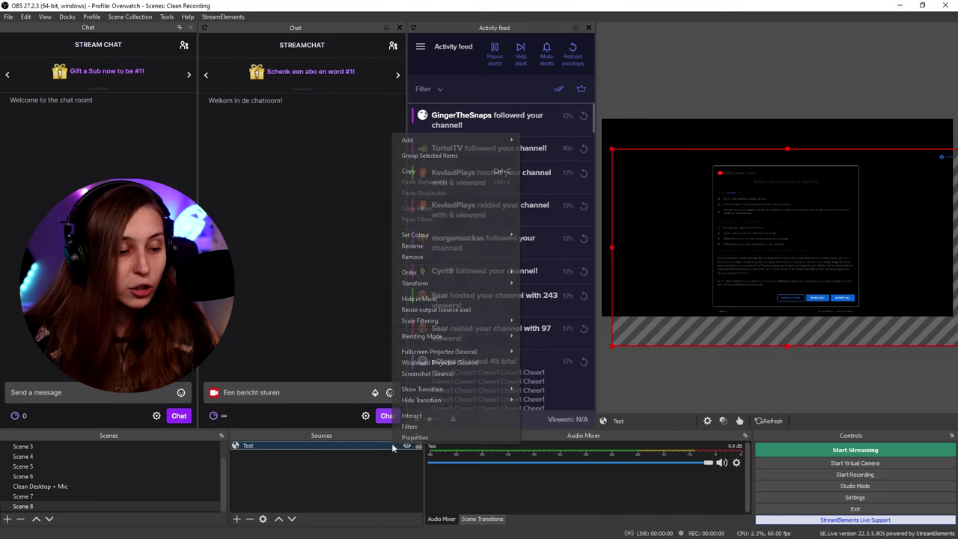
left_click(434, 440)
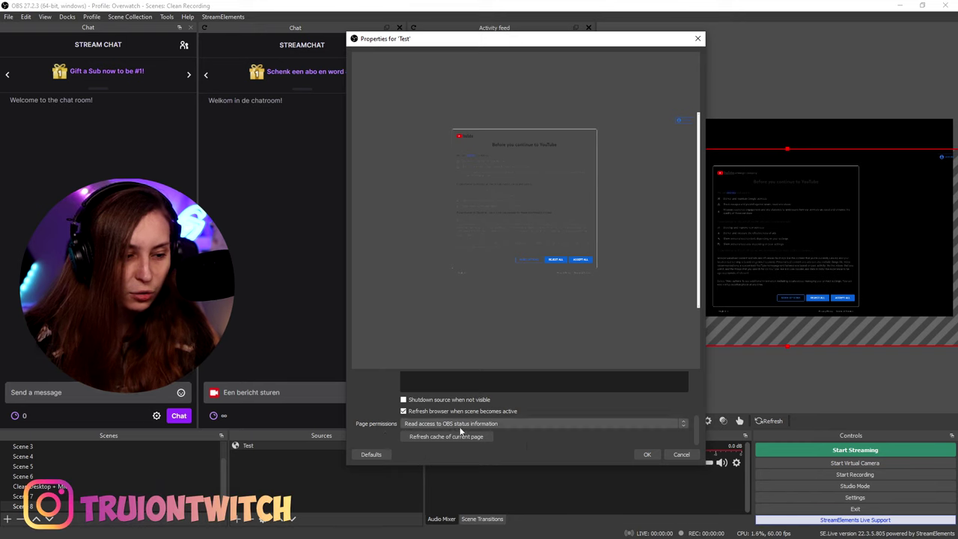
left_click(667, 425)
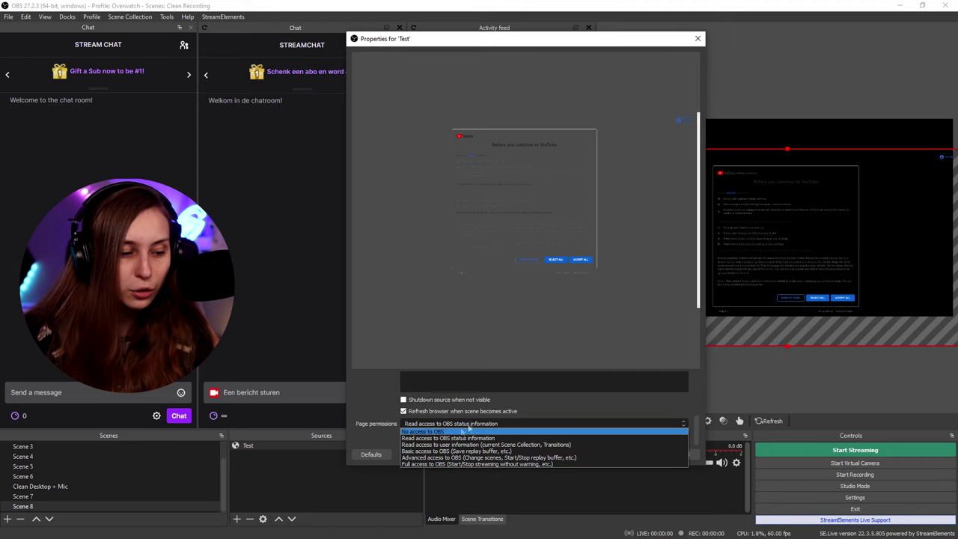
left_click(417, 424)
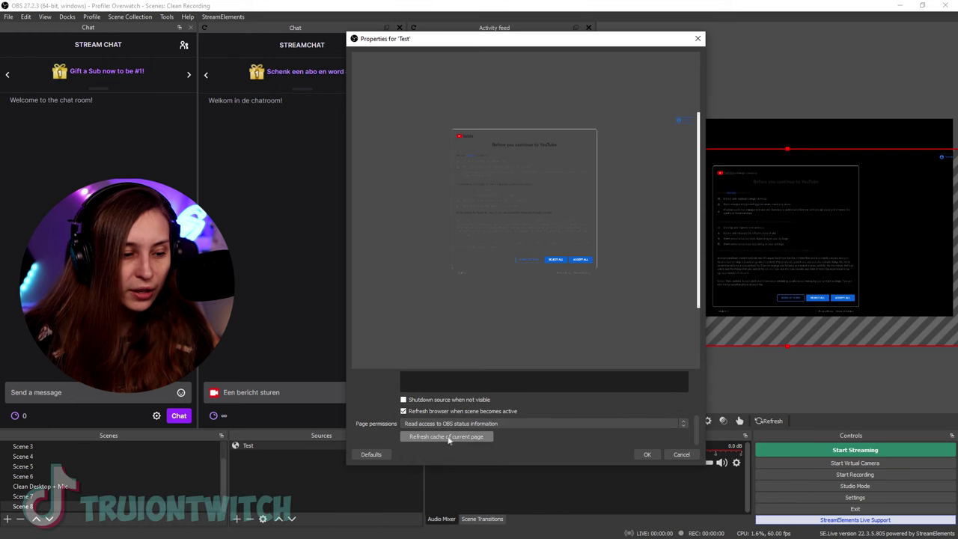
left_click(641, 457)
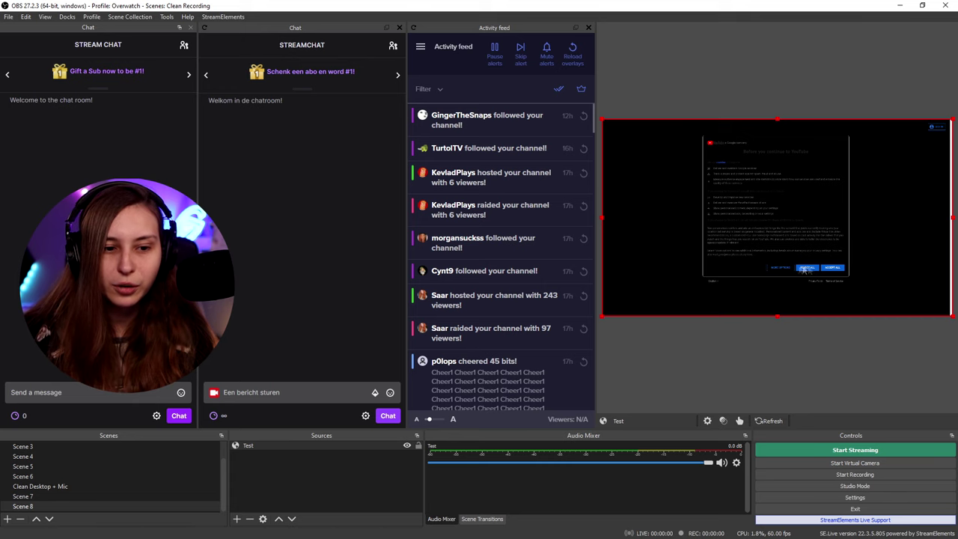
Interact with the Test page and accept all cookies on YouTube's consent prompt
right_click(321, 445)
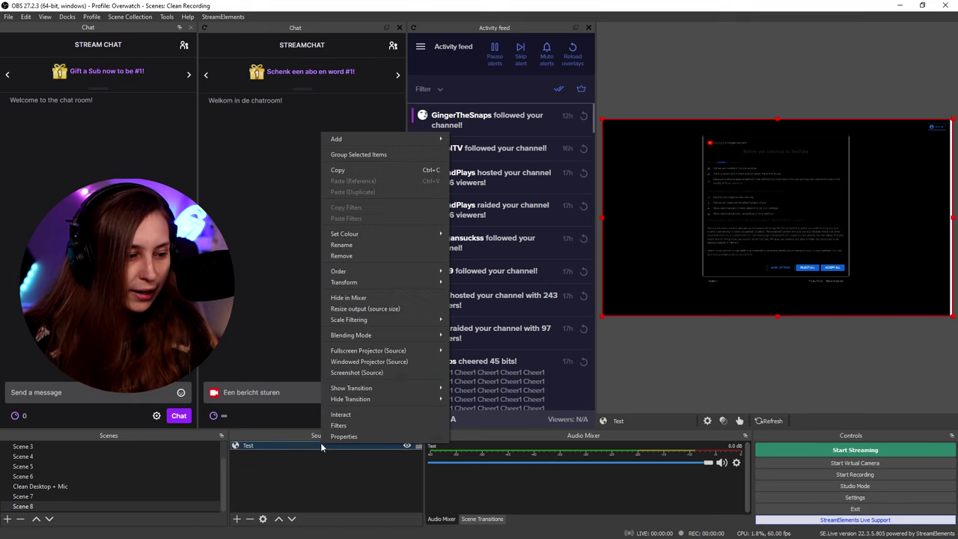
left_click(349, 414)
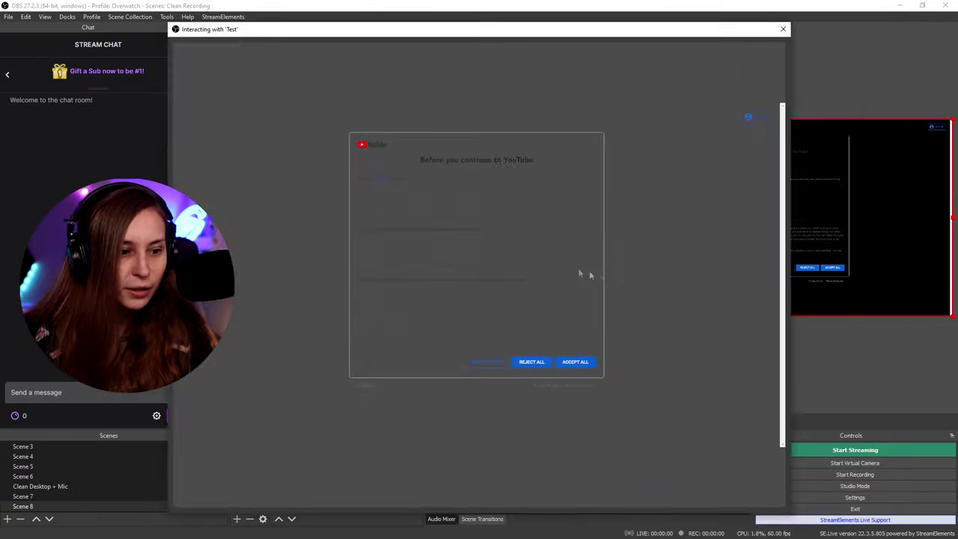
left_click_drag(500, 18, 352, 56)
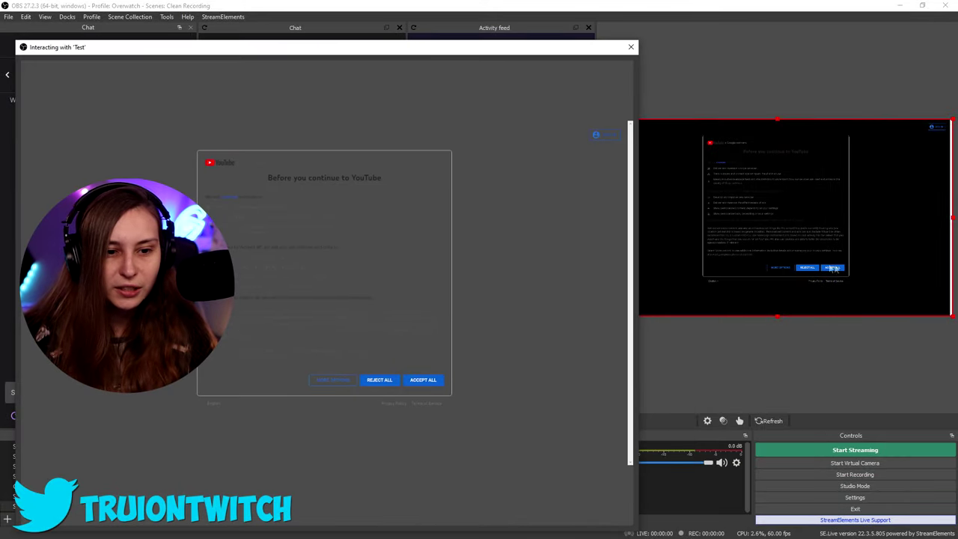
left_click(423, 380)
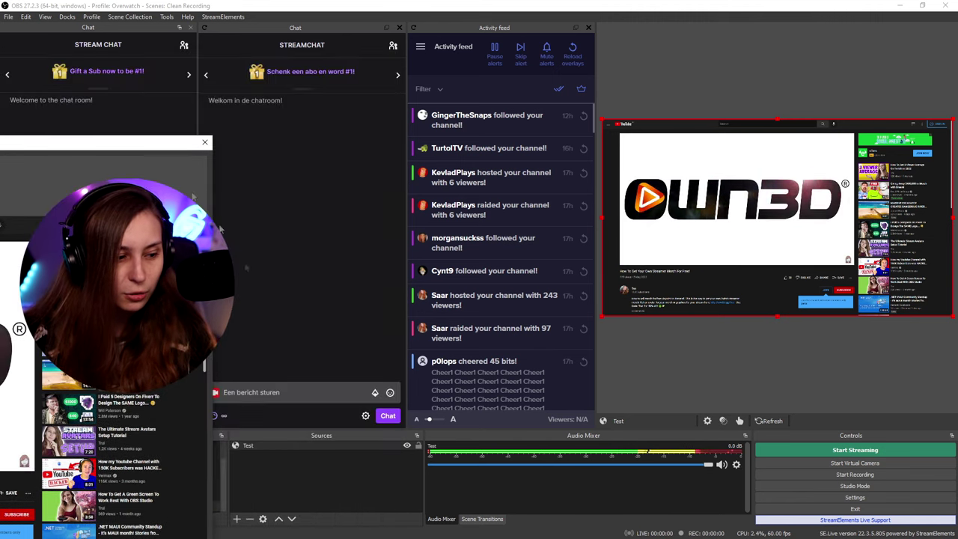
left_click_drag(138, 155, 304, 89)
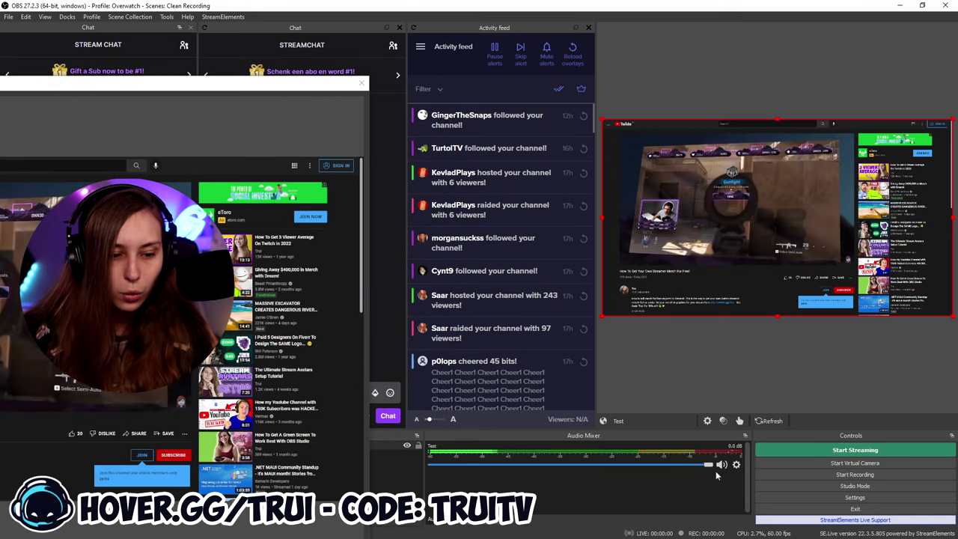
Set Test's fader to -3.4 dB and its Advanced Audio monitoring to Monitor Only (mute output)
left_click(717, 471)
scroll(715, 463, "down", 5)
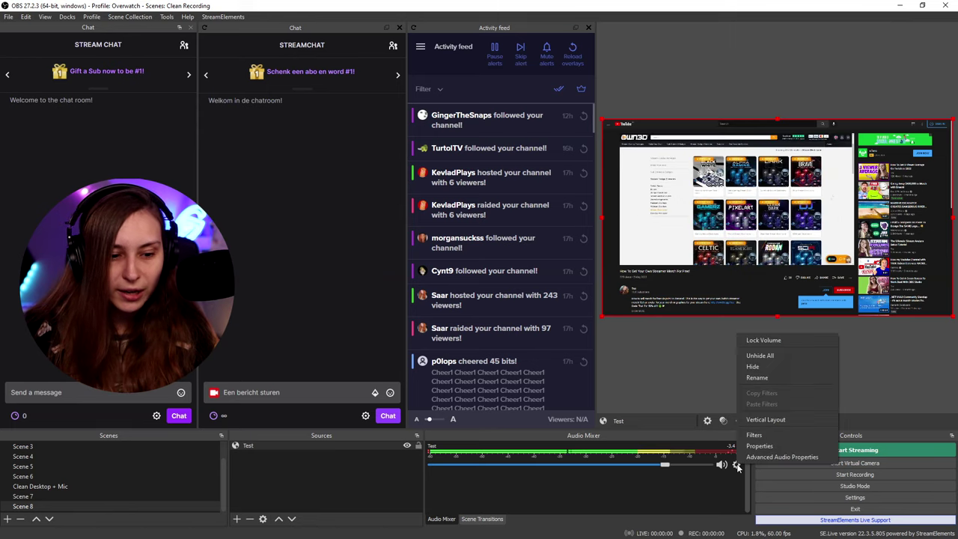
left_click(757, 458)
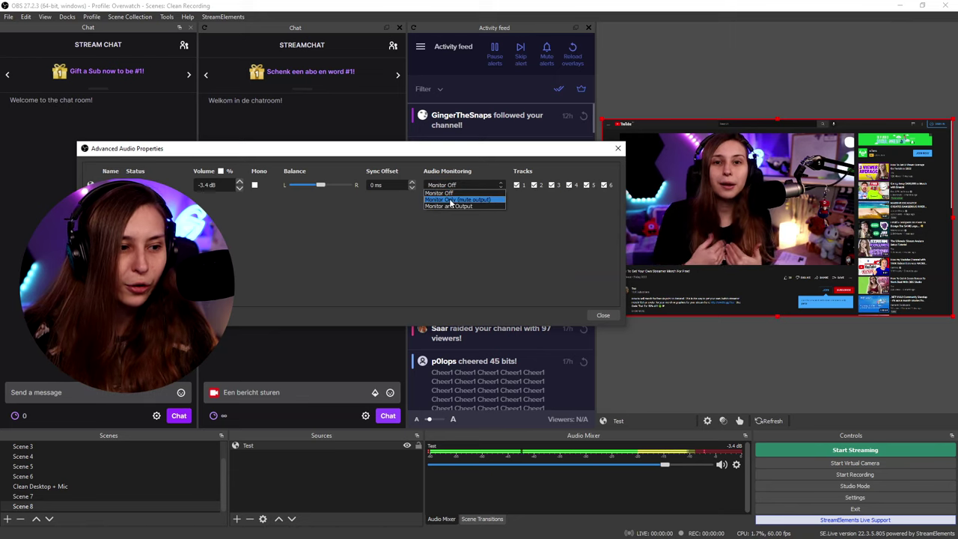
left_click(722, 464)
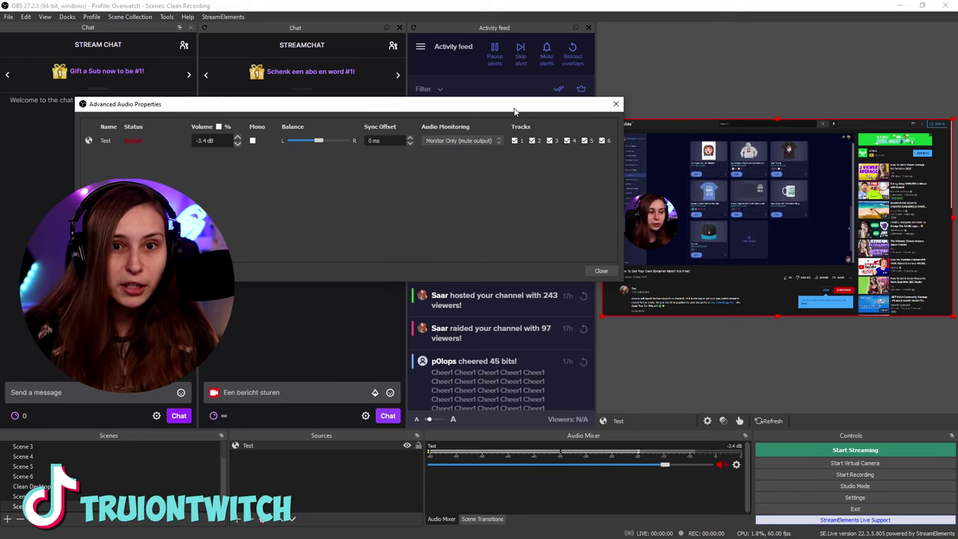
left_click(474, 140)
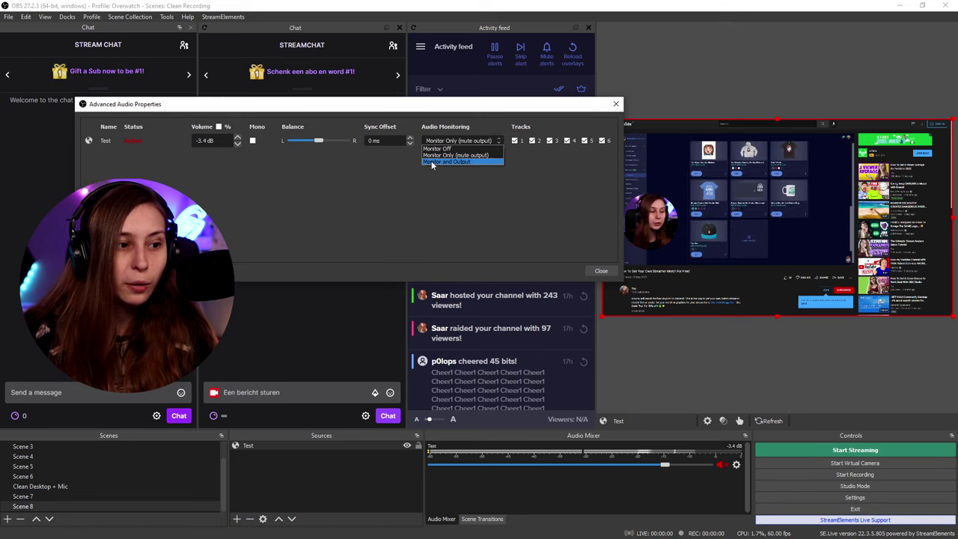